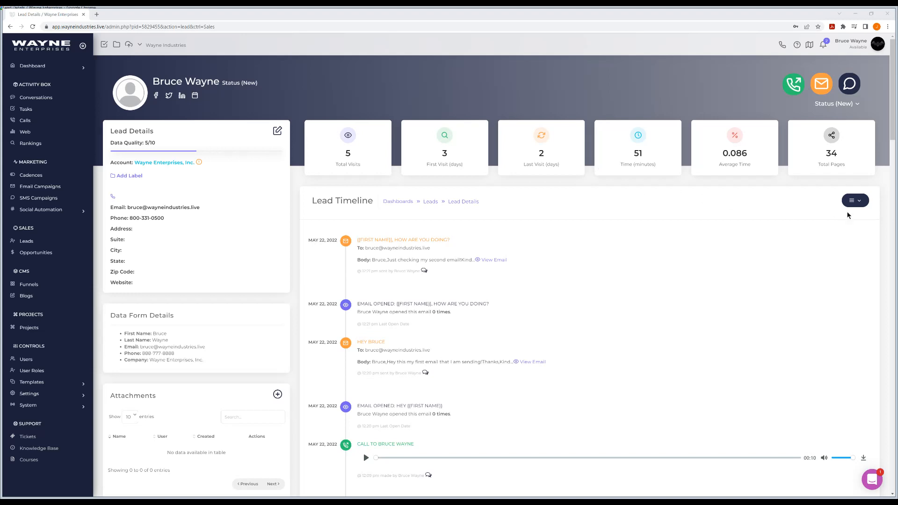
- Start a new task for the open lead, titled "Follow-Up about the proposal sent"
click(855, 201)
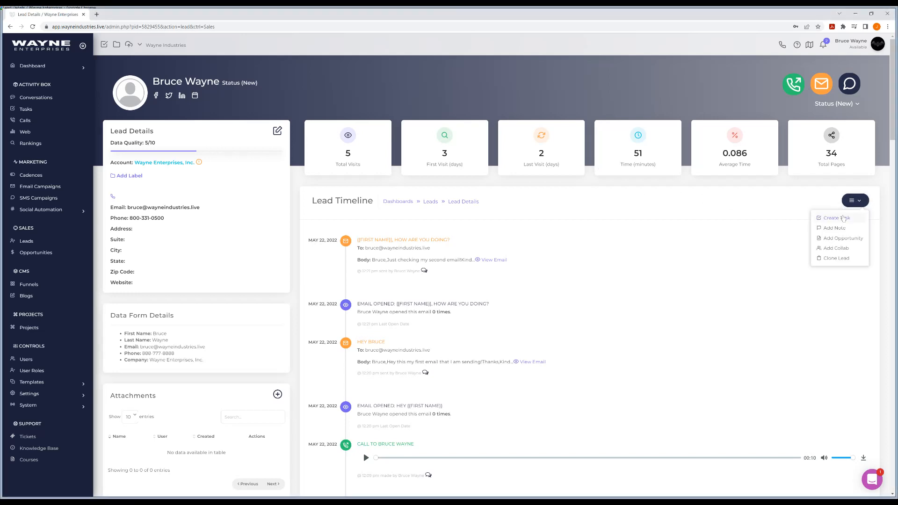
click(836, 218)
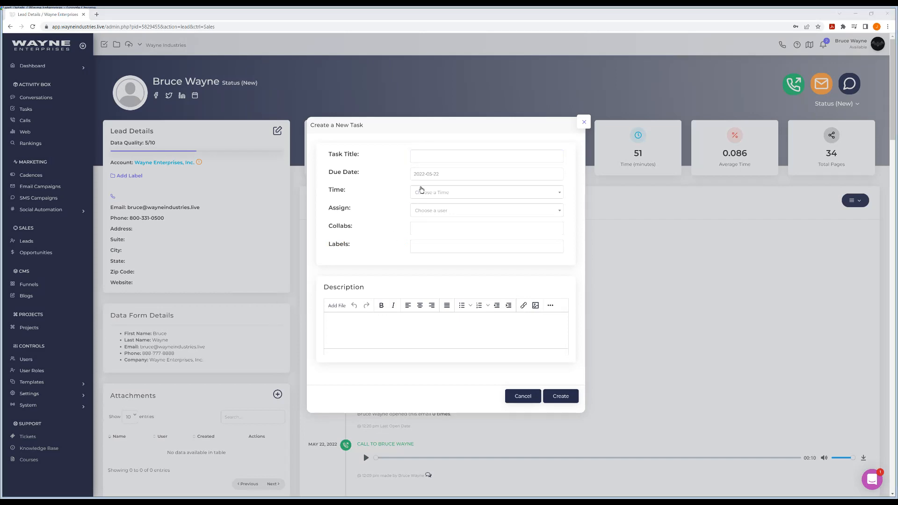
click(431, 159)
text(Follow-Up about the proposal sent)
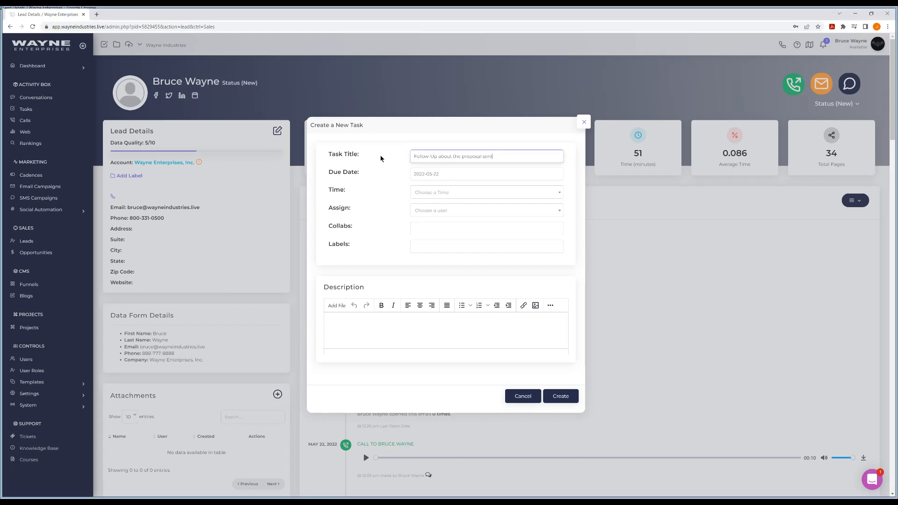
- Set the task's due date to 2022-05-23 and its time to 8:30 AM
click(431, 174)
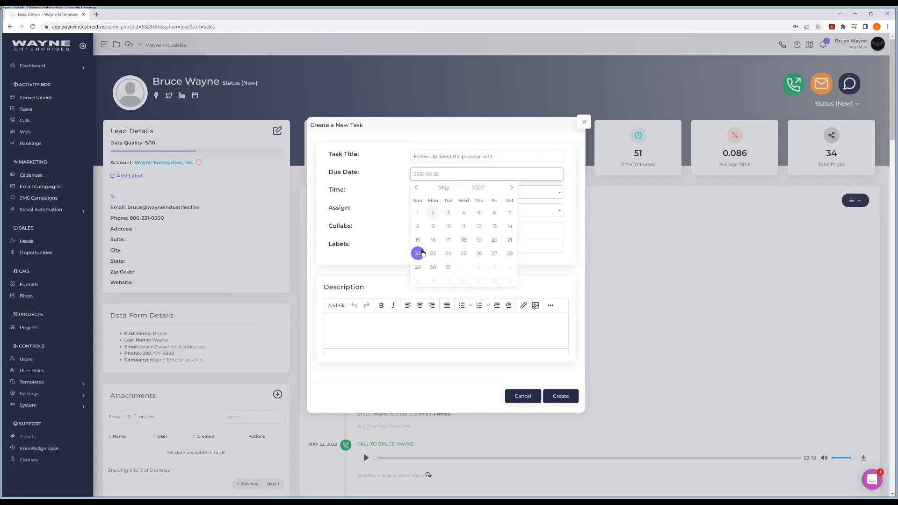
click(431, 253)
click(437, 193)
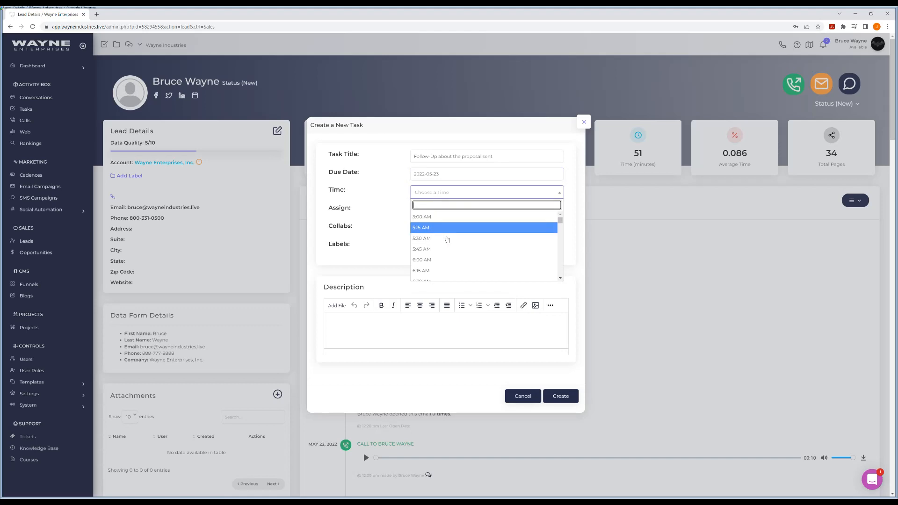
scroll(444, 240, down, 2)
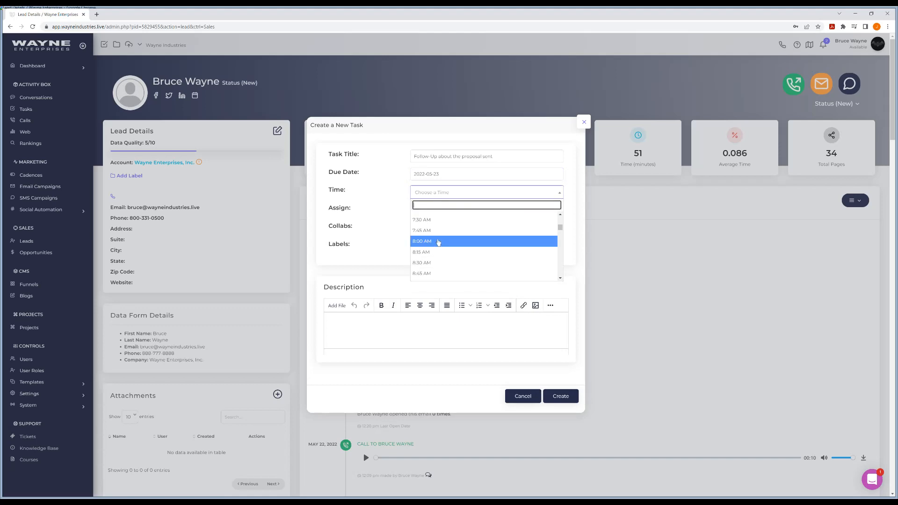
click(428, 262)
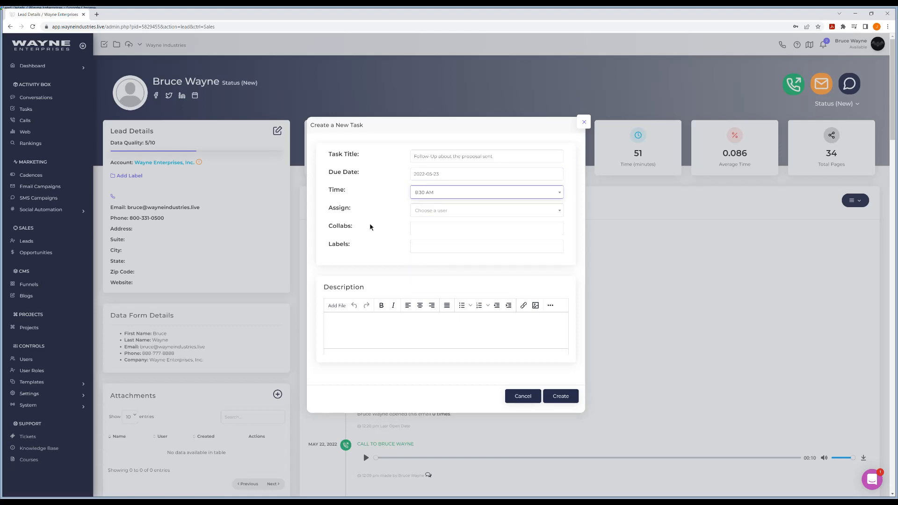
click(359, 207)
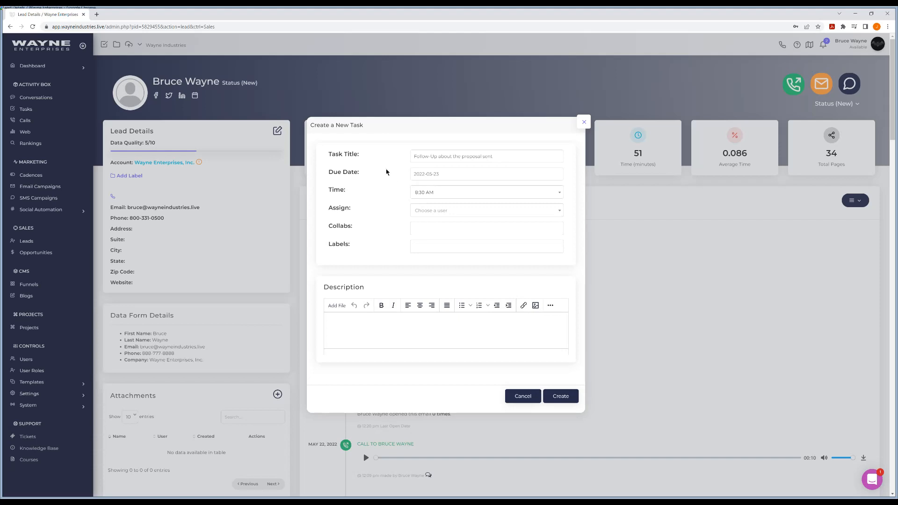
scroll(386, 173, down, 1)
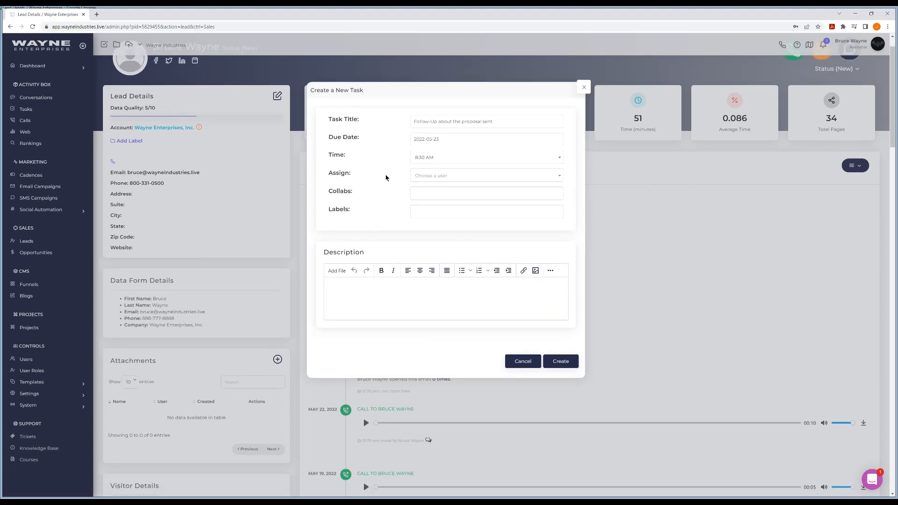
scroll(387, 177, up, 1)
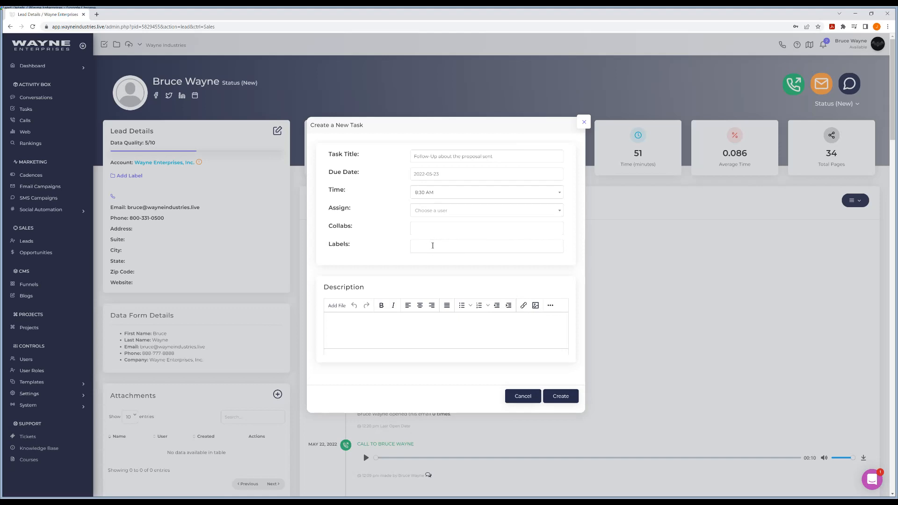
- Add the label "proposals" to the new task
click(433, 246)
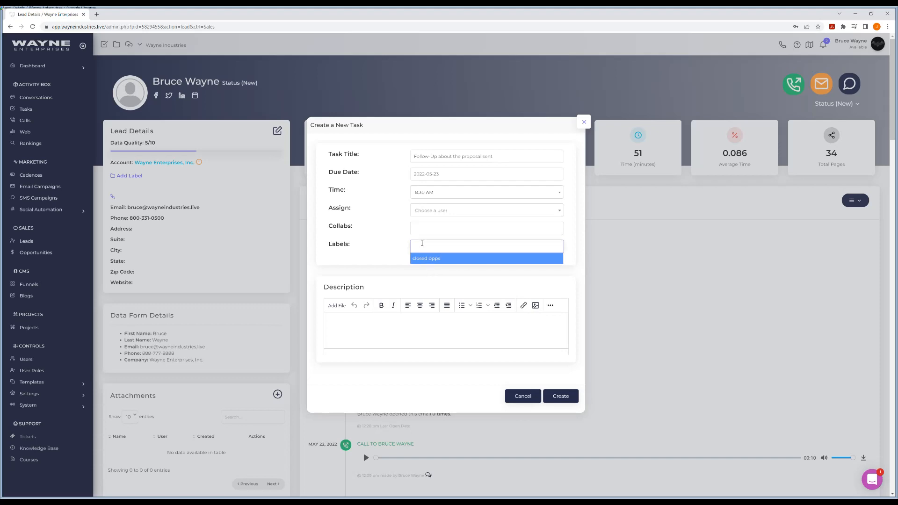
click(422, 243)
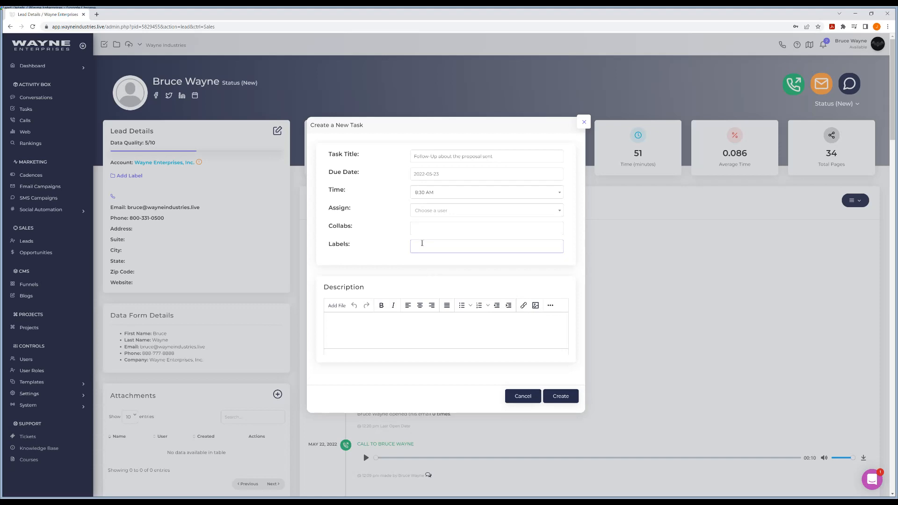
text(proposals)
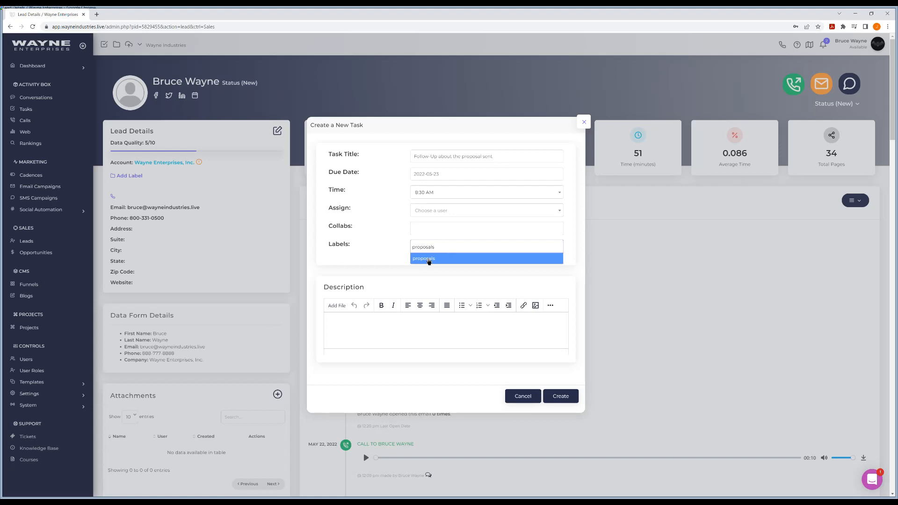
click(429, 260)
- Enter the description "Just checking if you received the proposal and if you had any questions!" and create the task
click(377, 265)
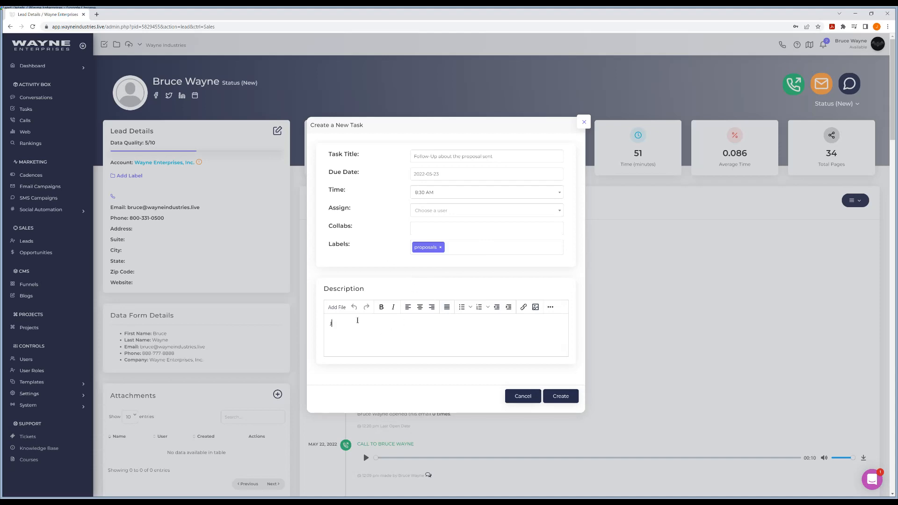
text(ust checking if you received the proposal and if you had any questions!)
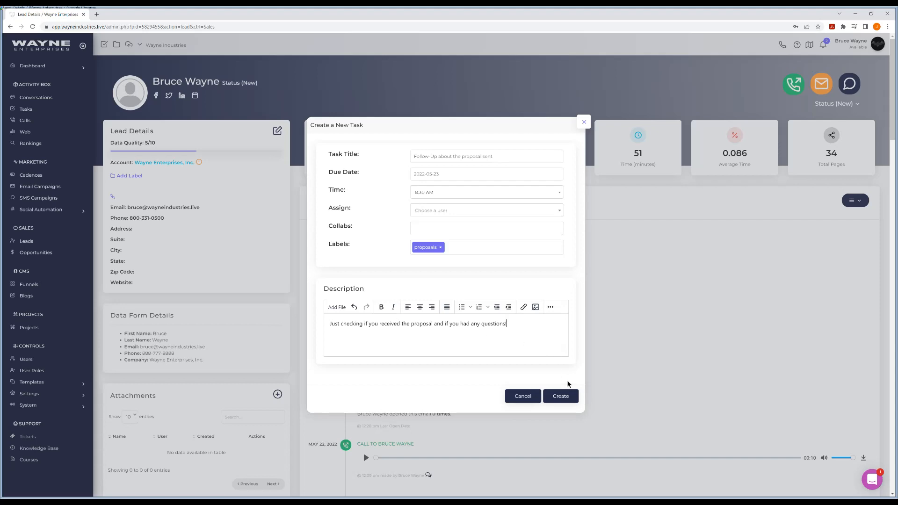
click(568, 396)
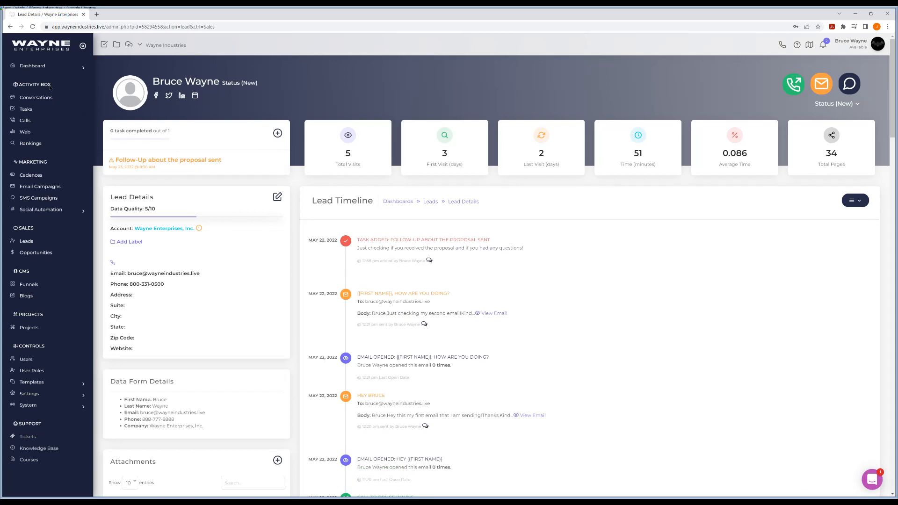
- Go to the task list, view the details of the proposal follow-up task, and close them
click(32, 110)
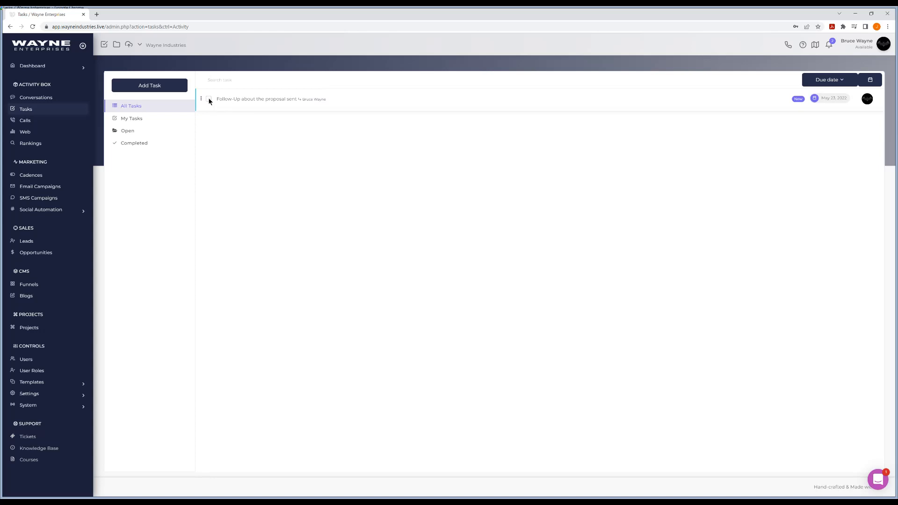
click(275, 100)
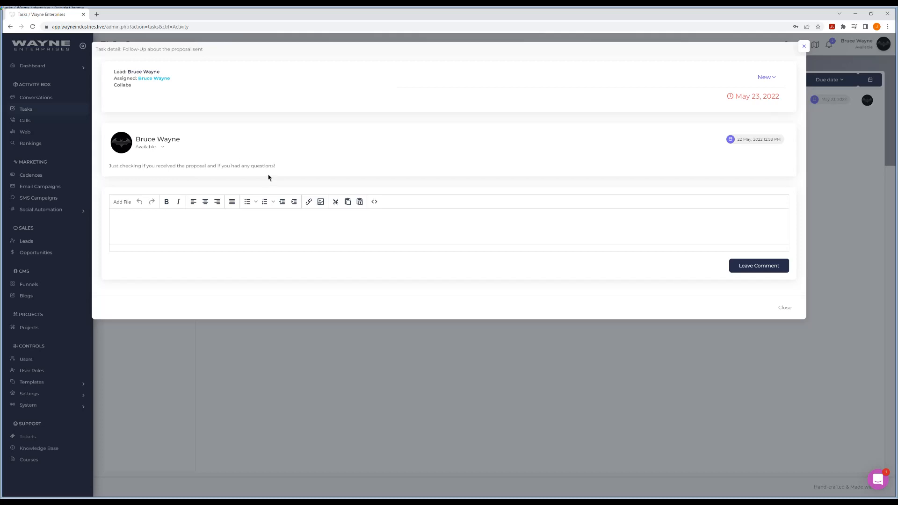
click(803, 46)
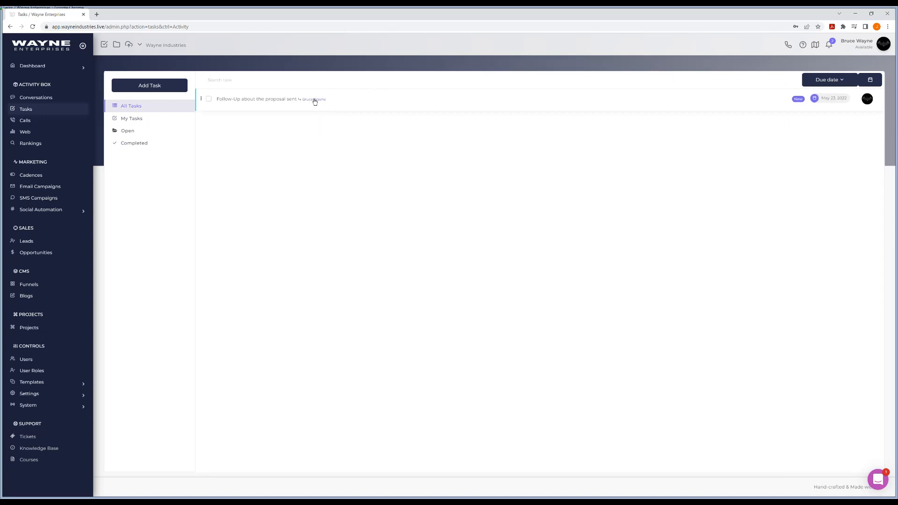
- Check the follow-up task's details again, and open the lead linked to it from the task list
click(265, 102)
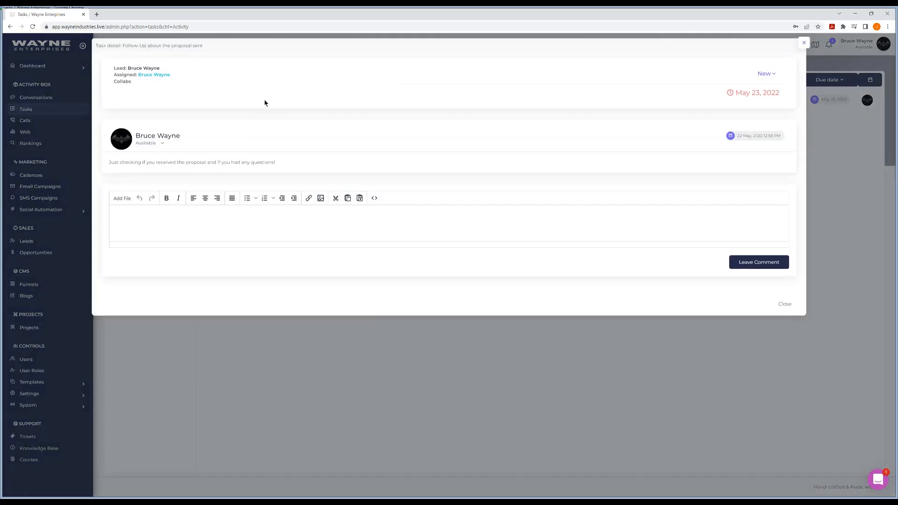
click(803, 46)
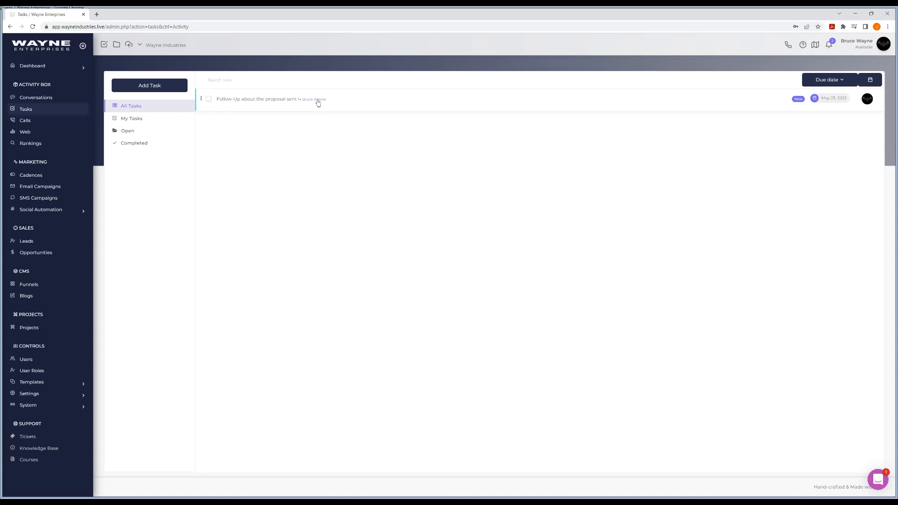
click(318, 100)
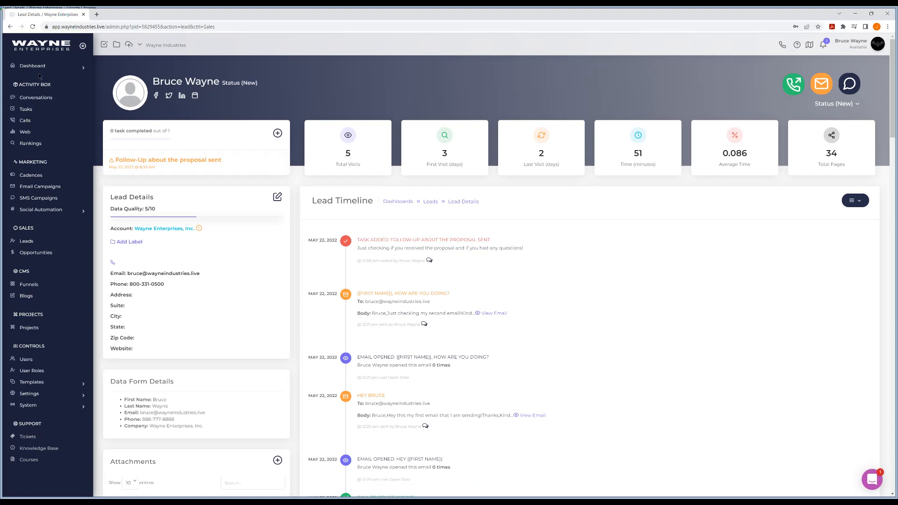
- Show all tasks in the calendar view and open the linked lead from the May 23 follow-up task's details
click(30, 109)
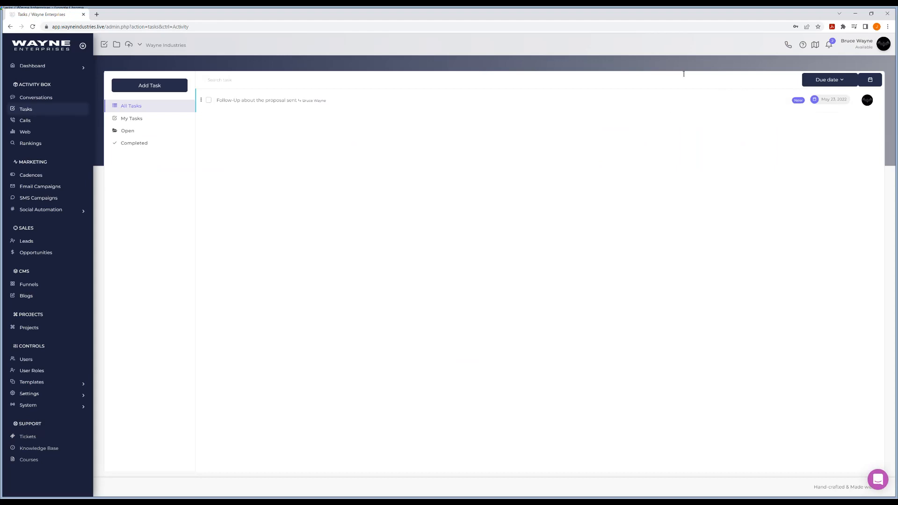
click(871, 81)
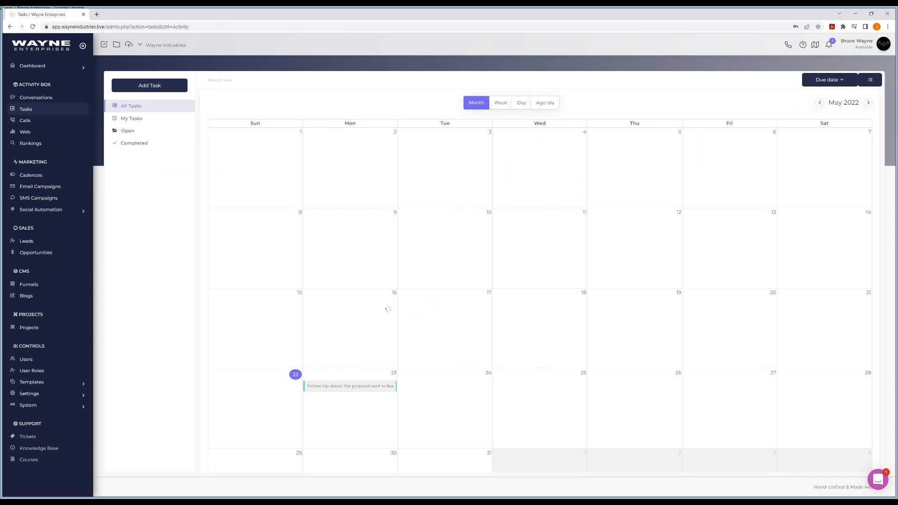
click(344, 386)
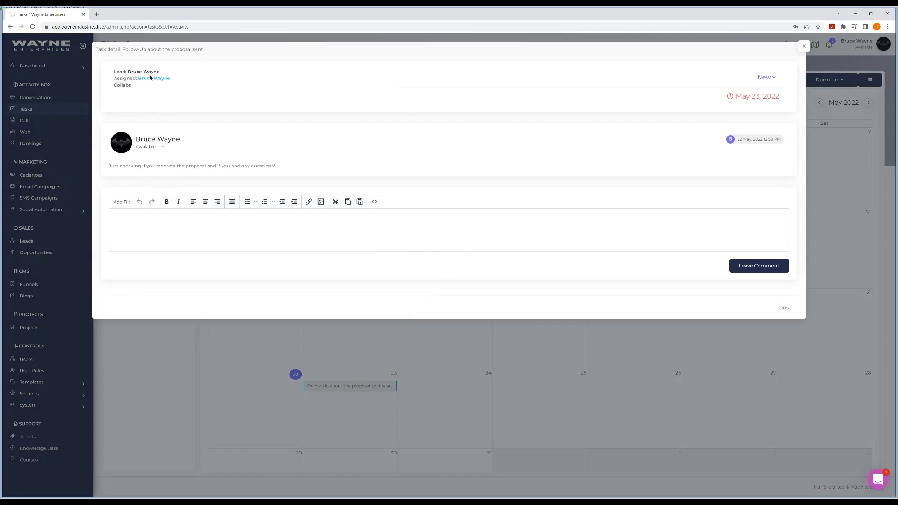
click(148, 74)
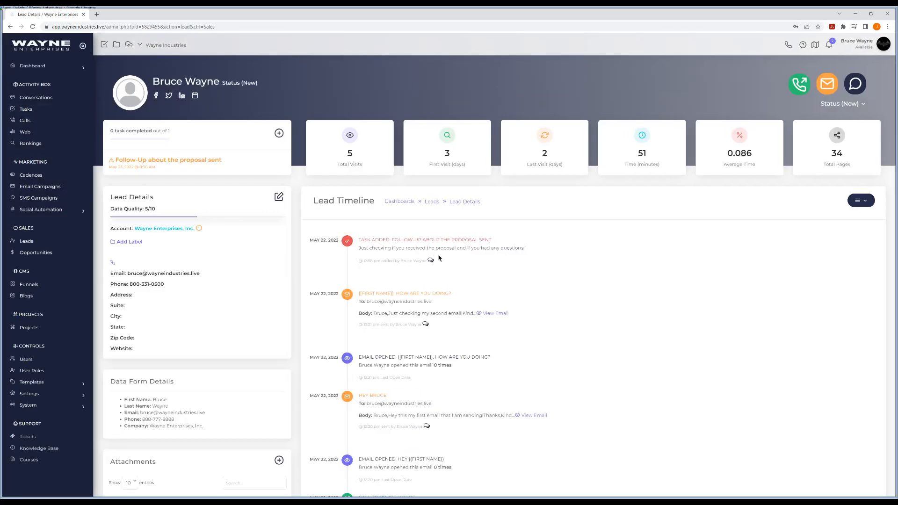
mouse_move(229, 165)
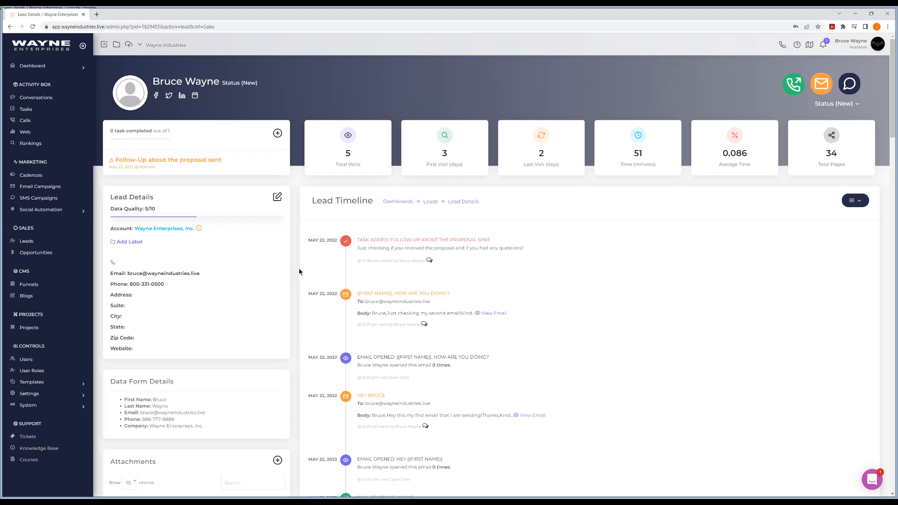
- Open a blank new task form for the same lead
click(851, 205)
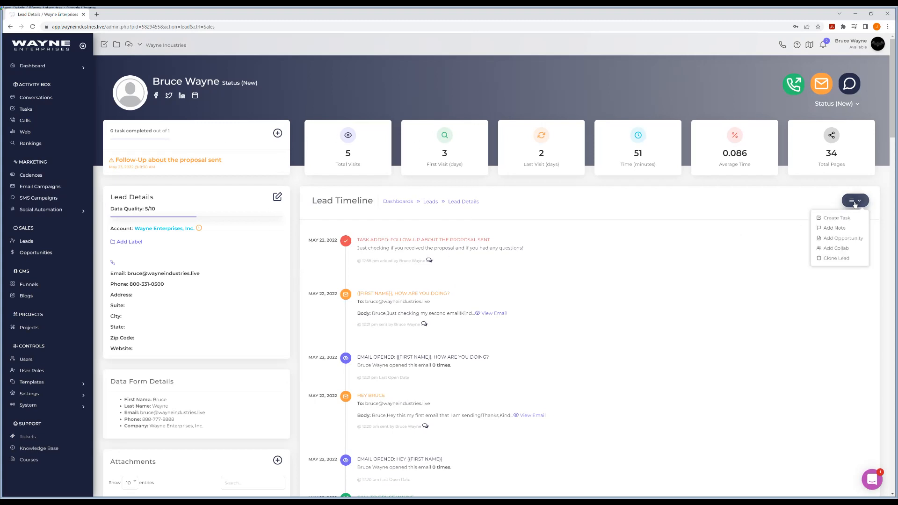
click(836, 218)
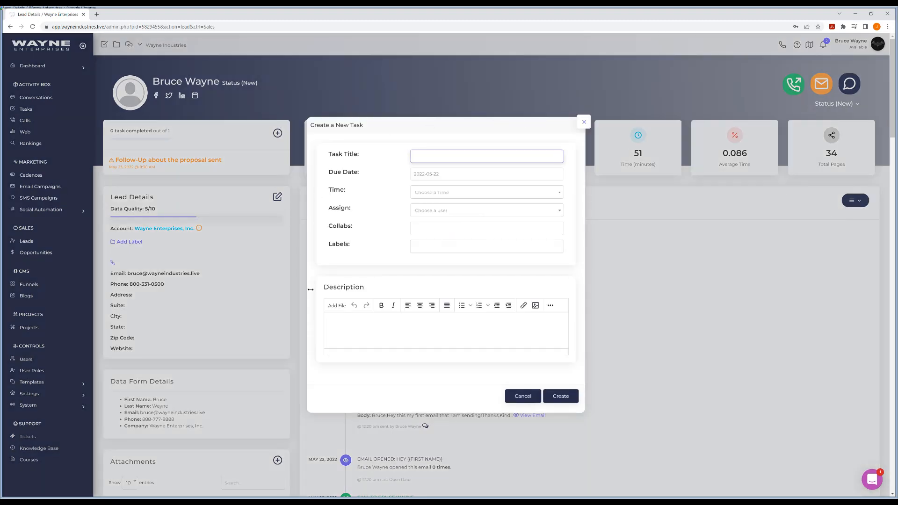